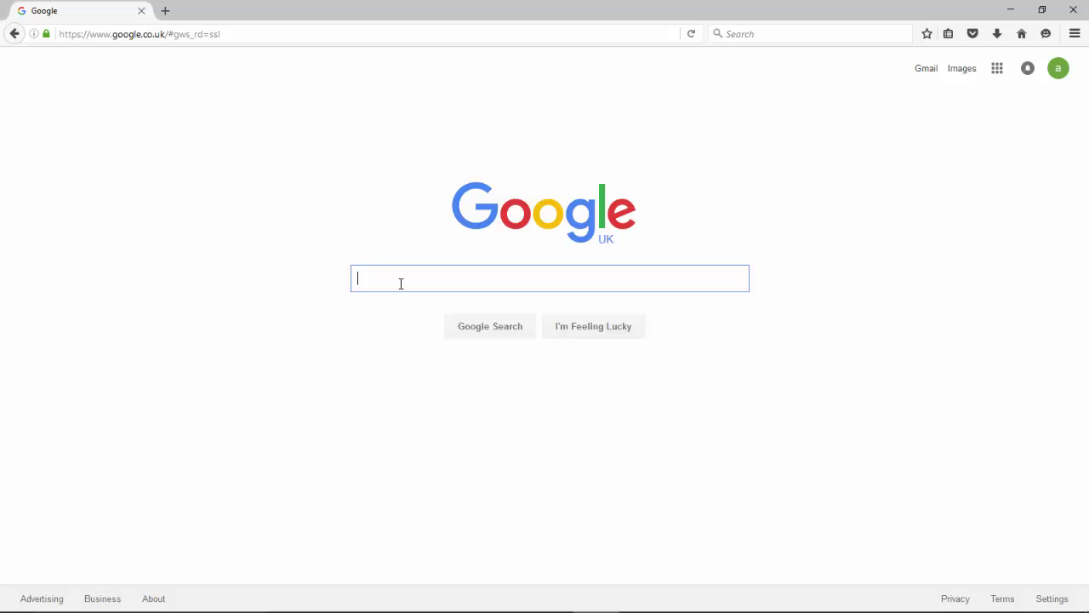
Search Google for 'sharepoint'
text(share)
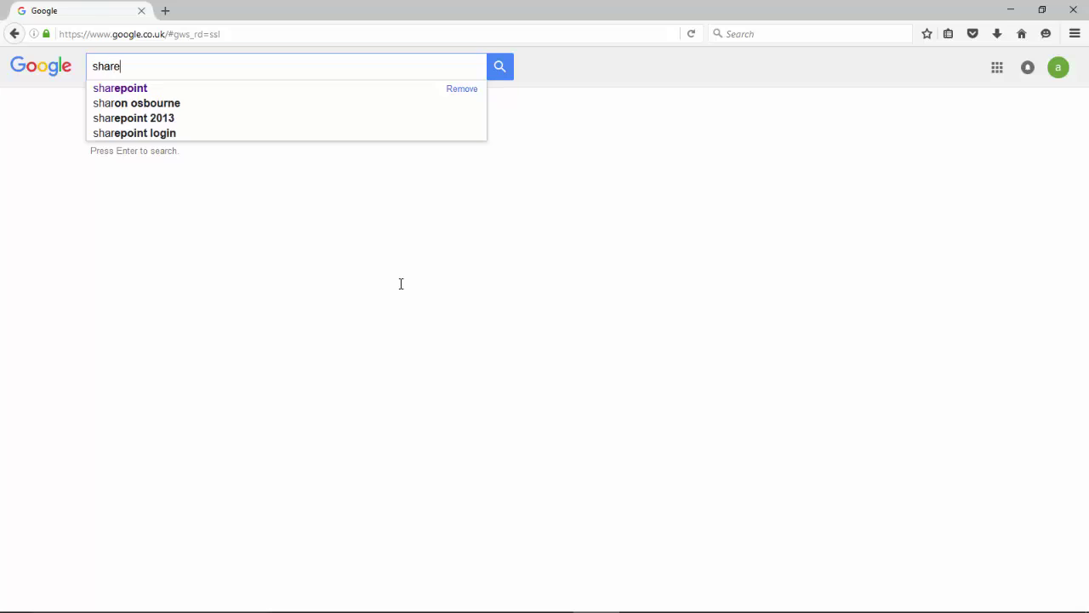
text(point)
key(Return)
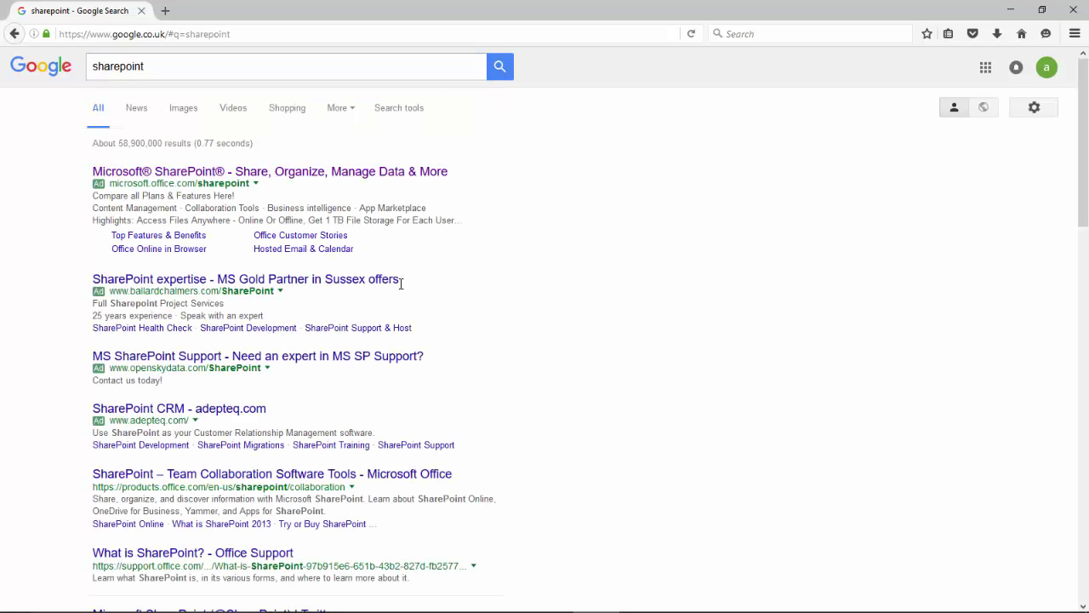
Open the Microsoft SharePoint ad and go to the compare-all-business-plans page
click(155, 174)
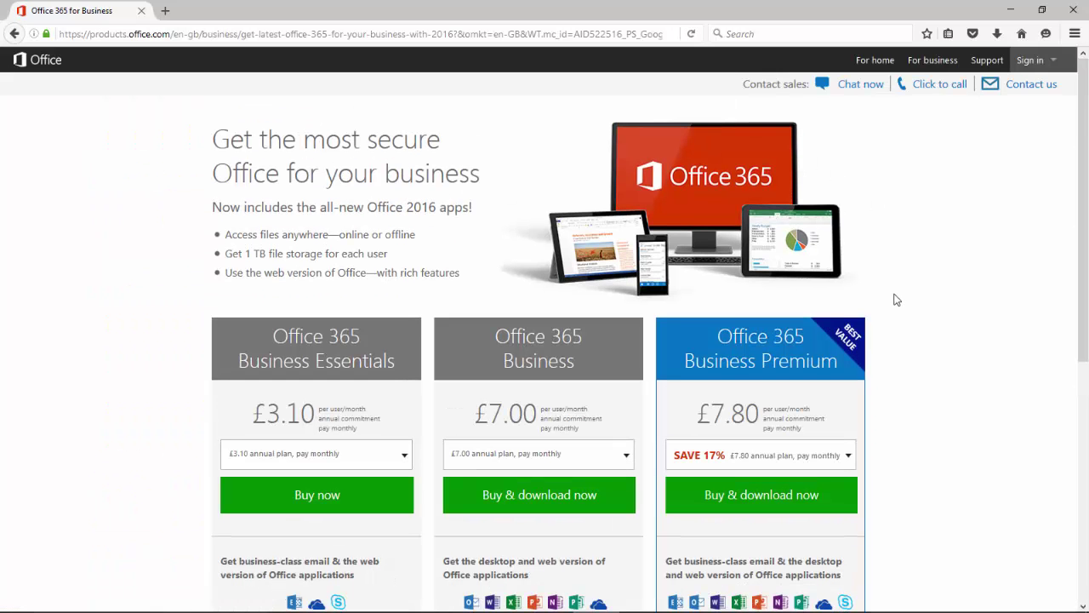
scroll(903, 371, down, 5)
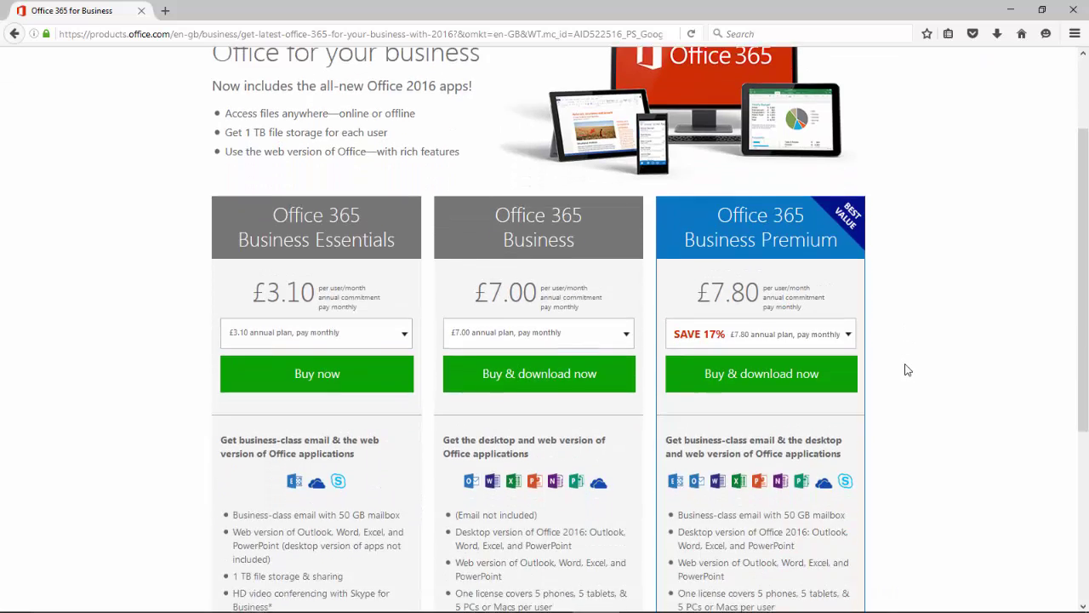
scroll(899, 393, down, 1)
click(674, 470)
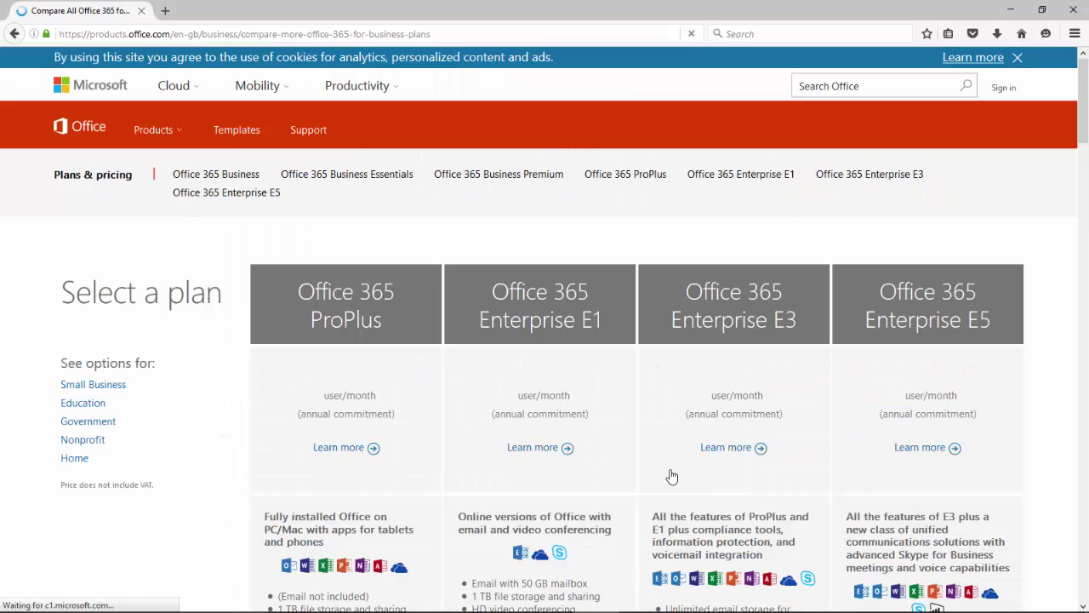
Review the ProPlus, E1, E3 and E5 plans and start the Enterprise E3 free trial
scroll(655, 341, down, 3)
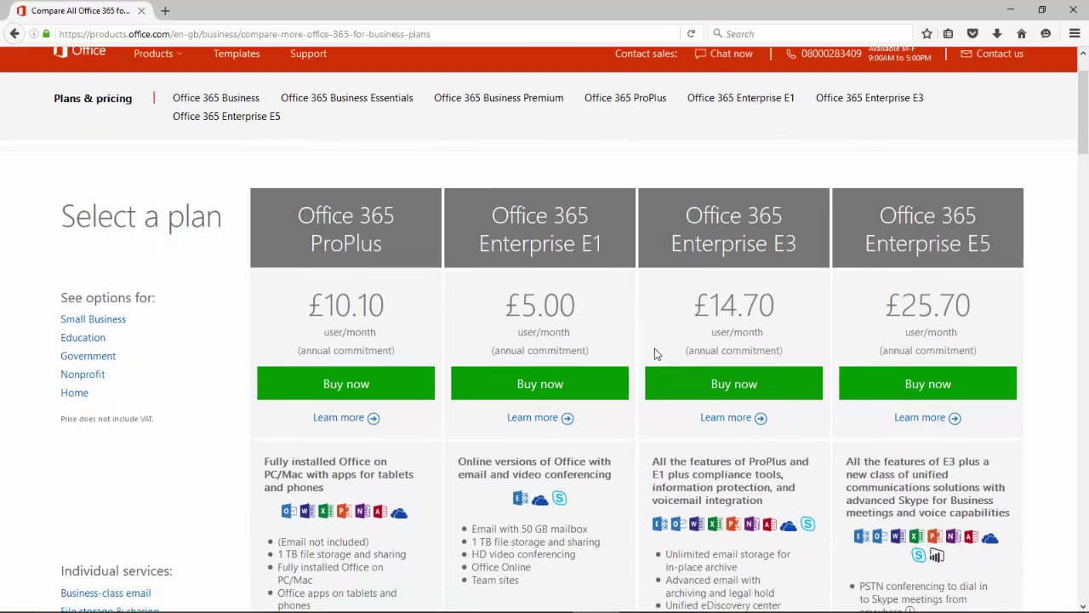
scroll(689, 343, down, 2)
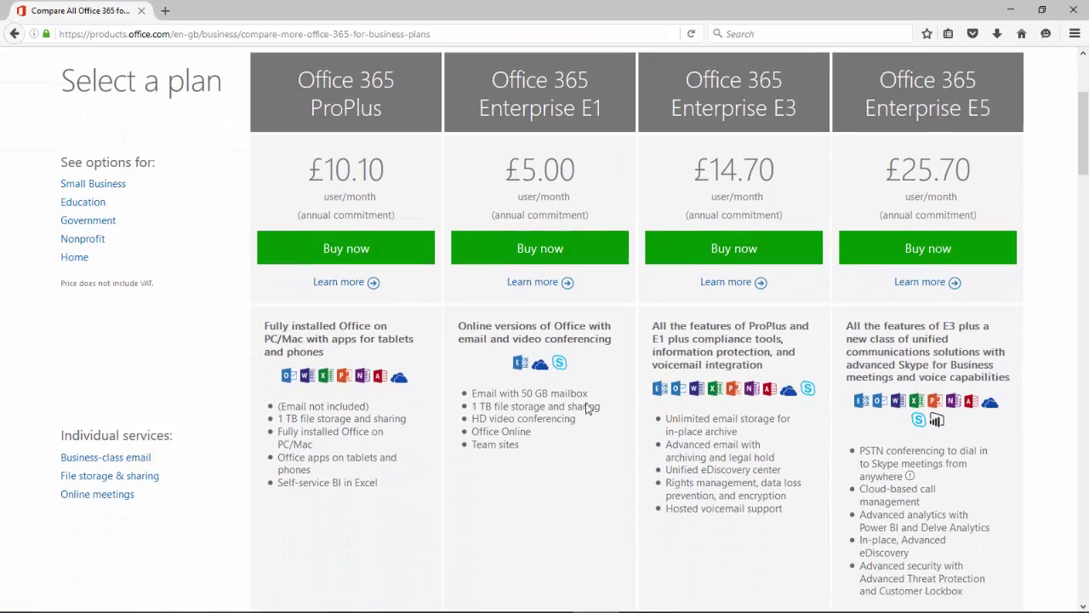
scroll(689, 343, up, 2)
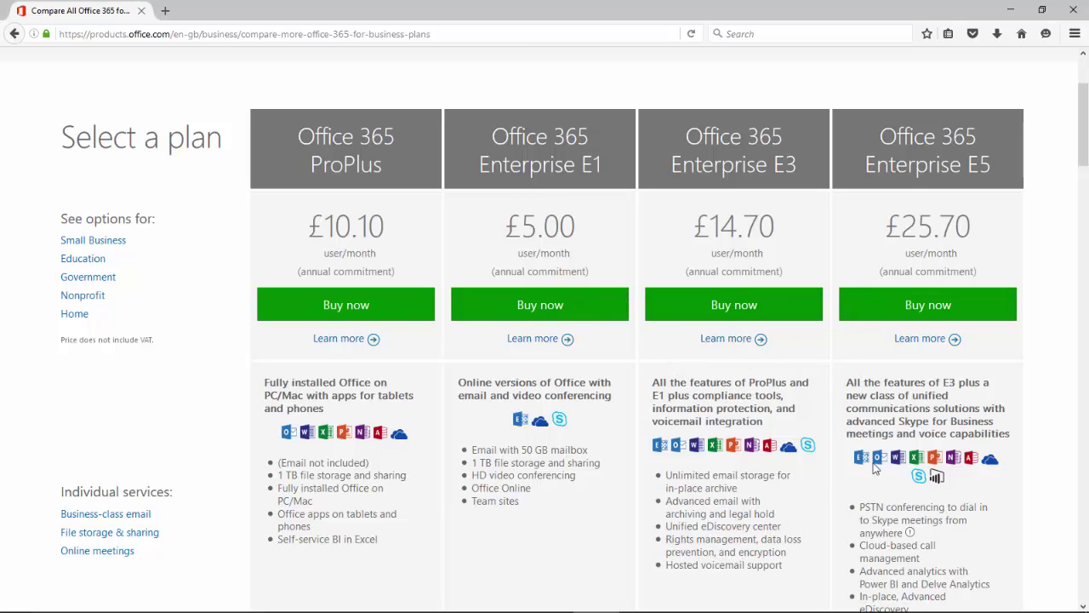
scroll(745, 459, down, 3)
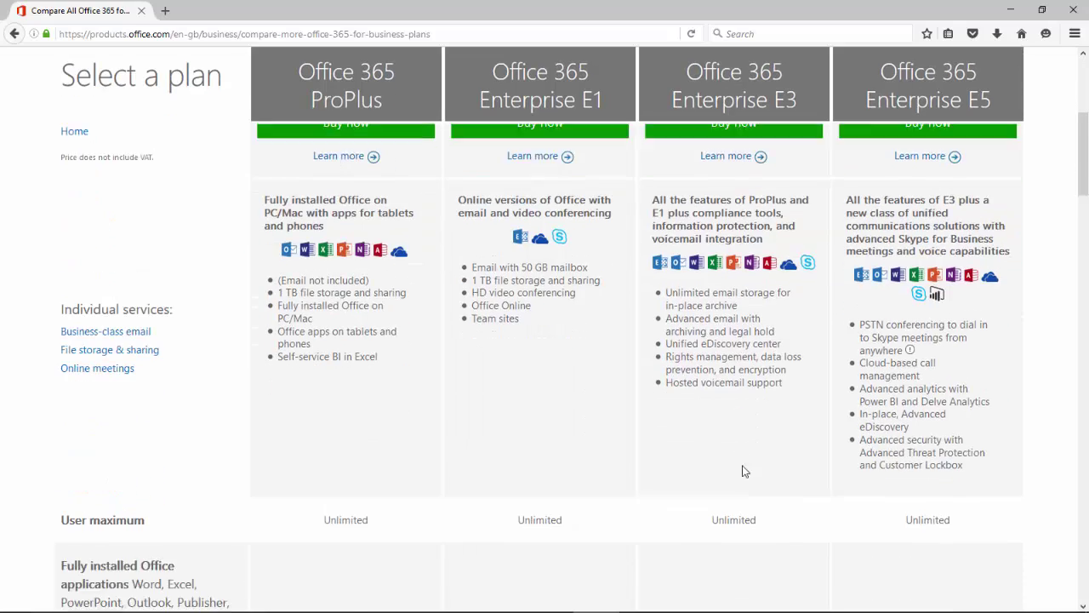
scroll(740, 428, up, 5)
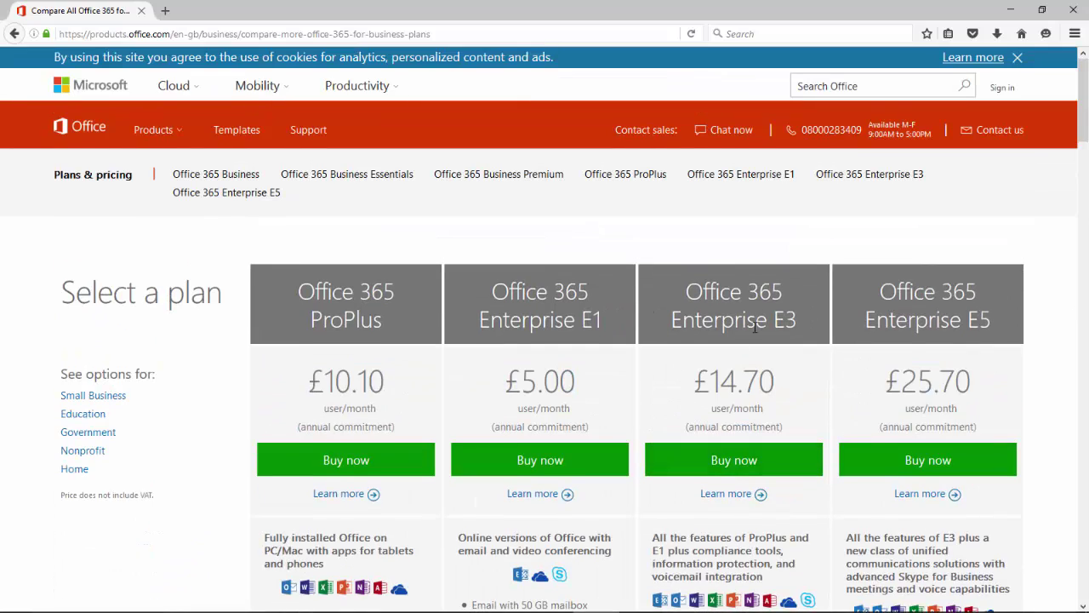
scroll(757, 322, down, 14)
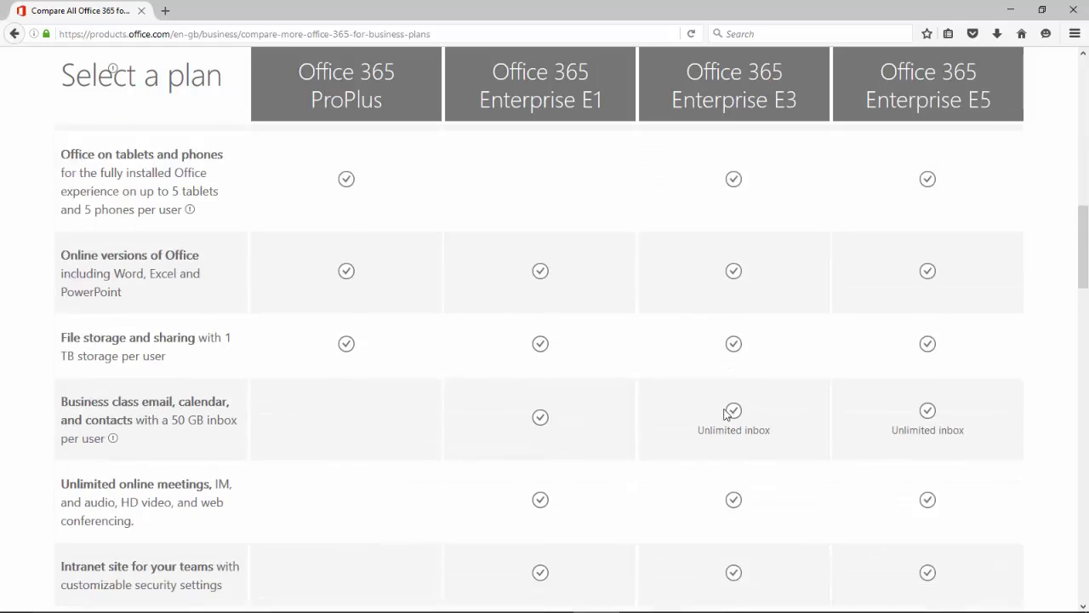
scroll(723, 421, down, 15)
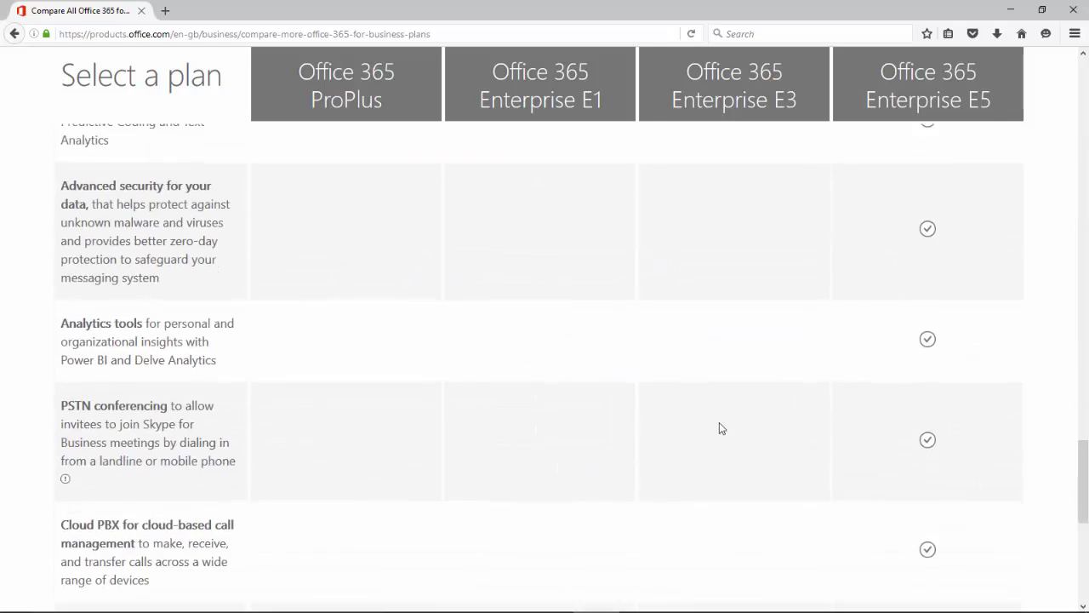
scroll(720, 421, down, 5)
scroll(728, 366, up, 2)
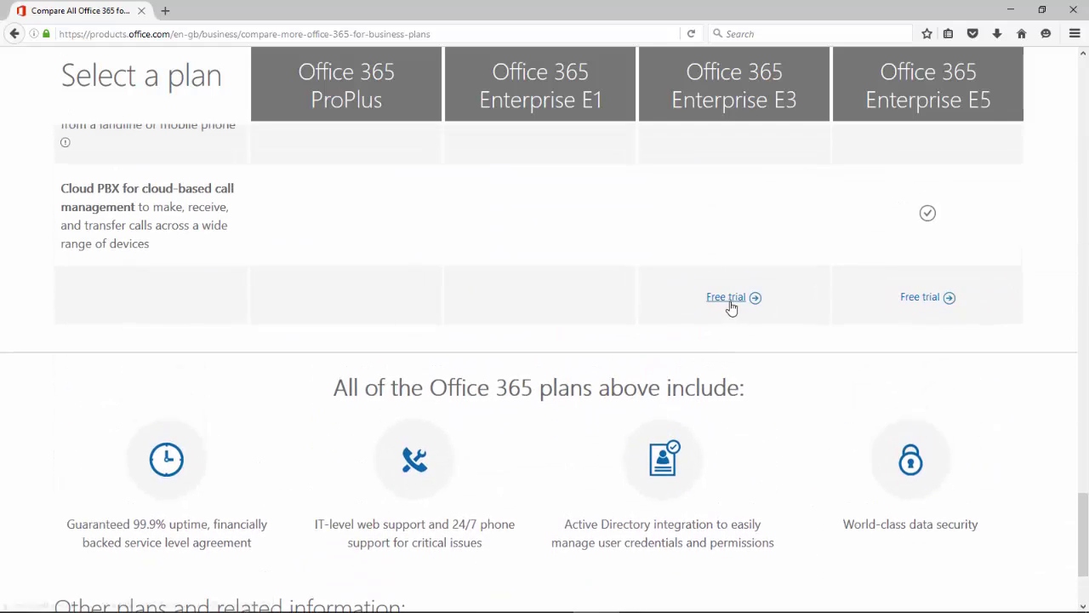
click(728, 305)
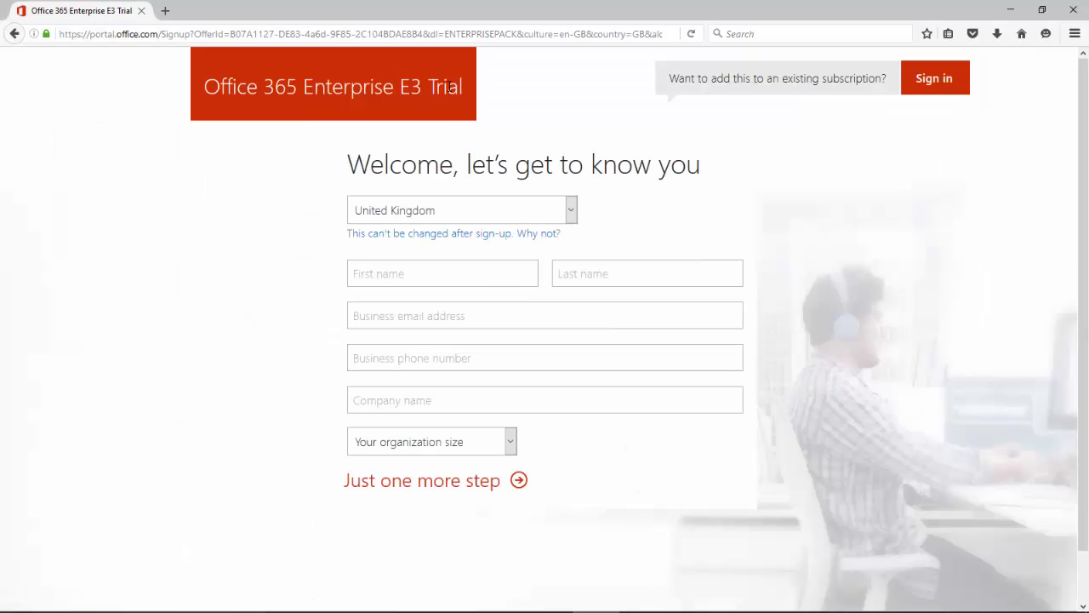
Enter the contact's first name, last name and business e-mail, then move to the phone field
click(379, 279)
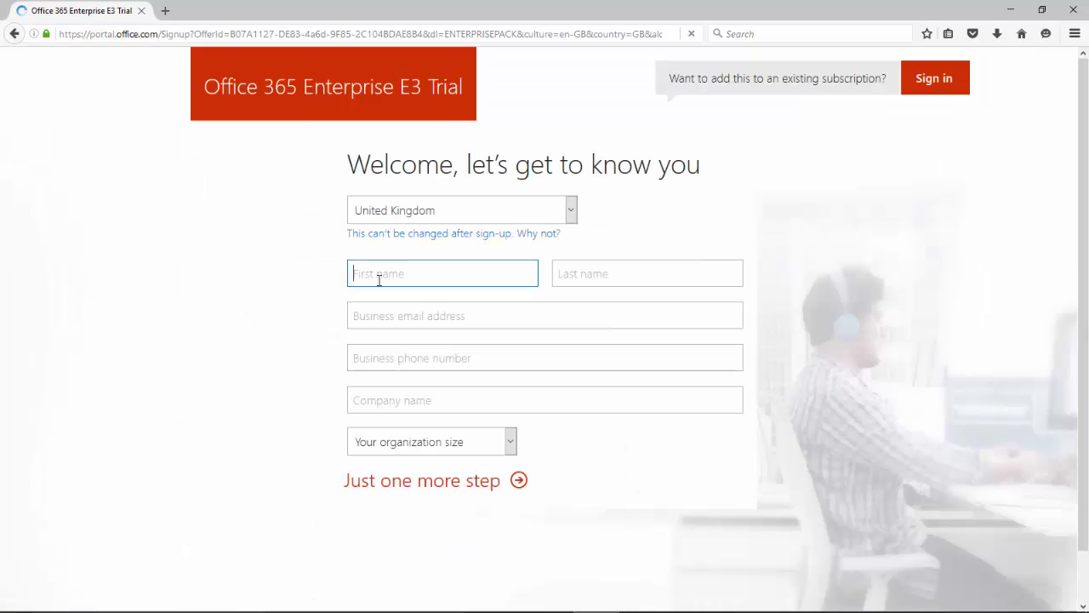
click(568, 270)
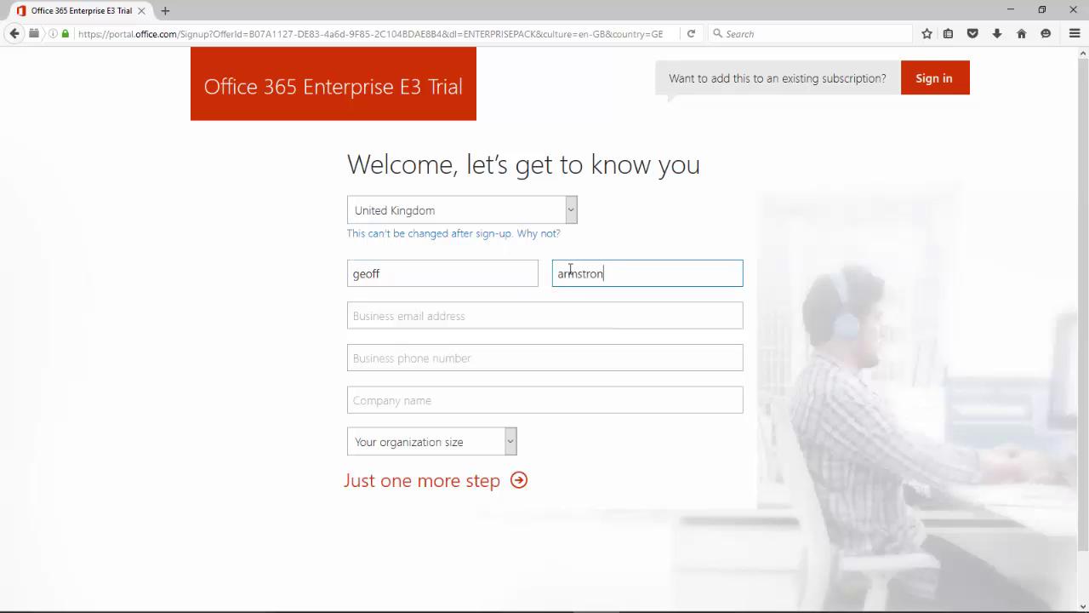
click(486, 319)
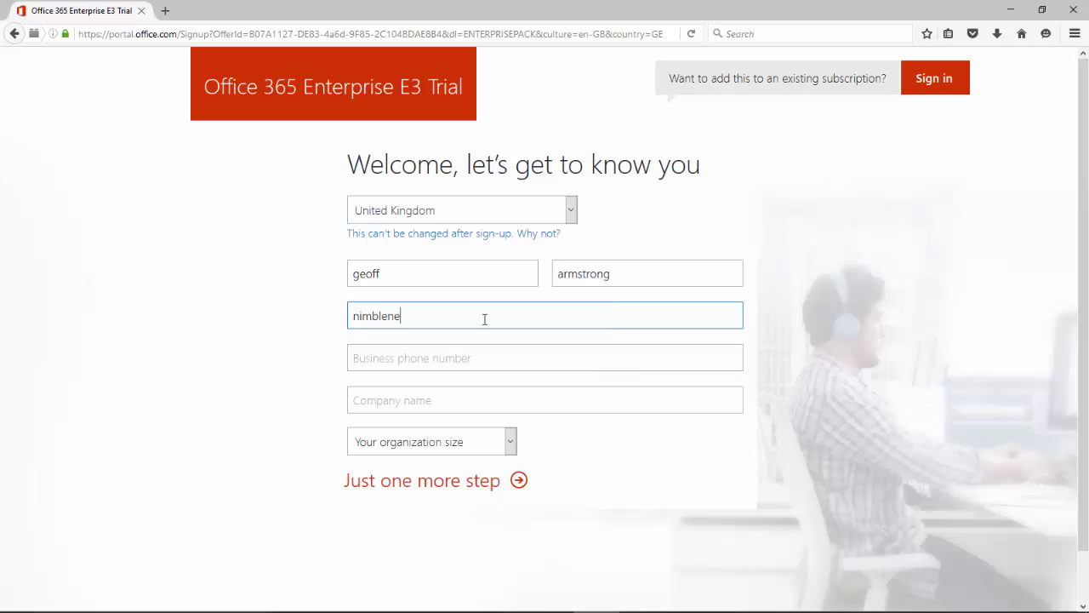
click(457, 357)
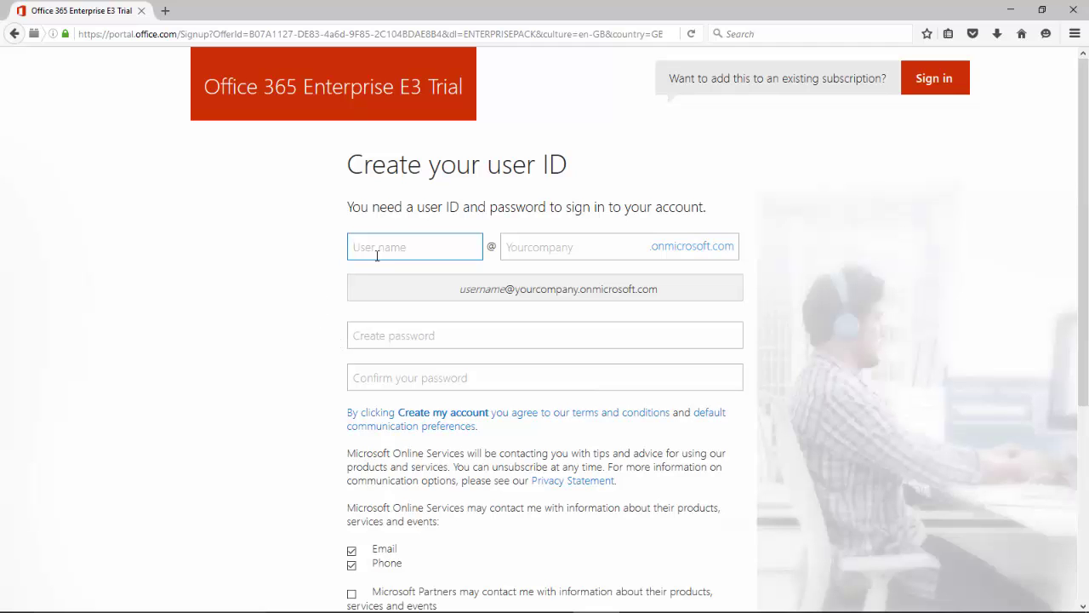
Enter the user name and company name for the onmicrosoft.com user ID
scroll(324, 307, down, 1)
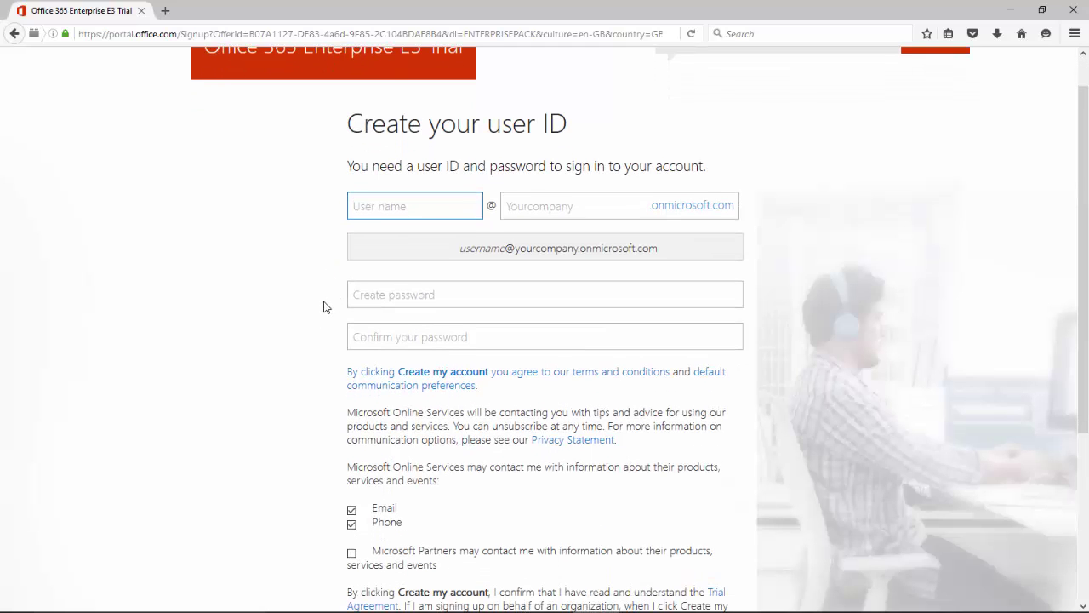
scroll(306, 349, down, 4)
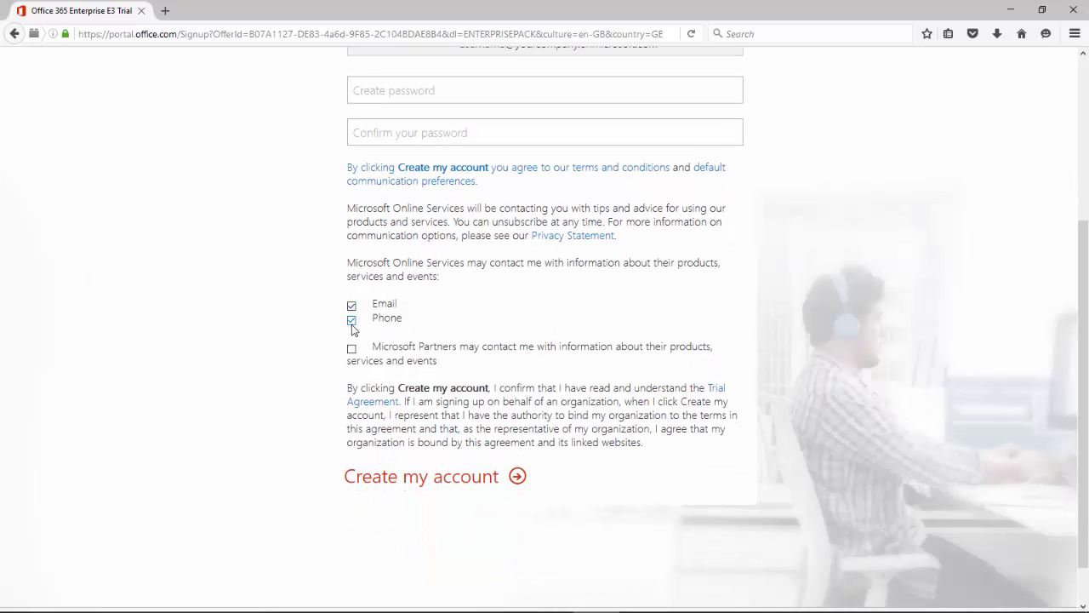
scroll(351, 366, up, 3)
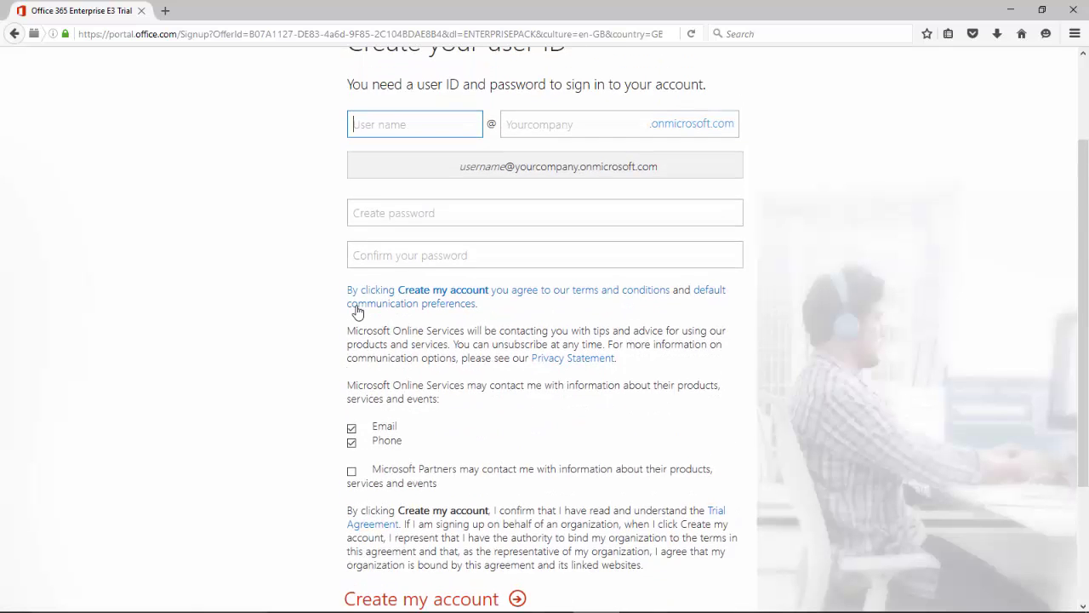
scroll(374, 246, up, 1)
text(geoff)
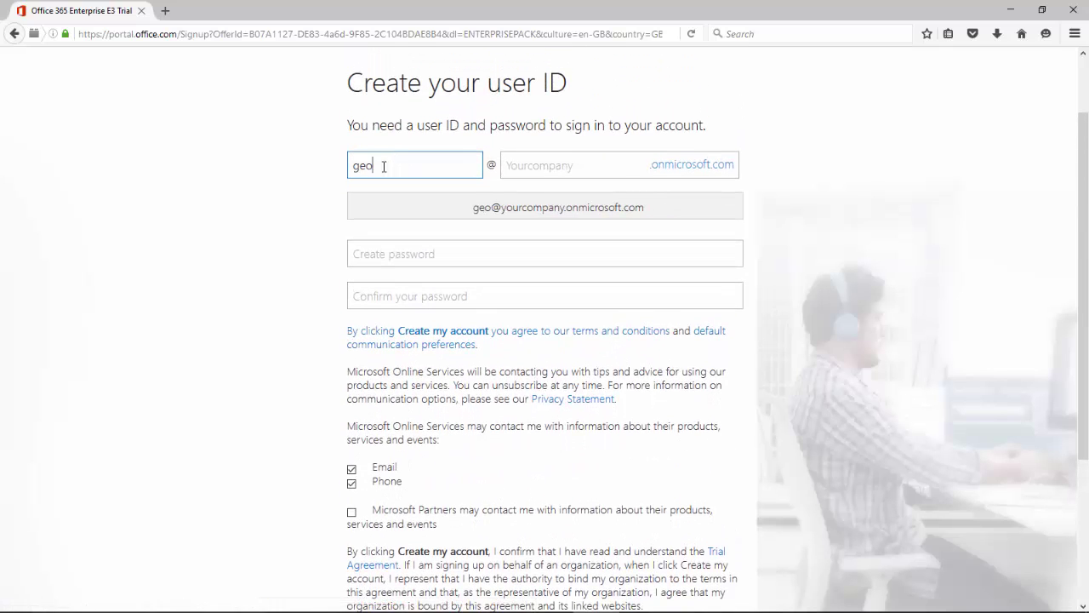
click(562, 162)
text(nimble)
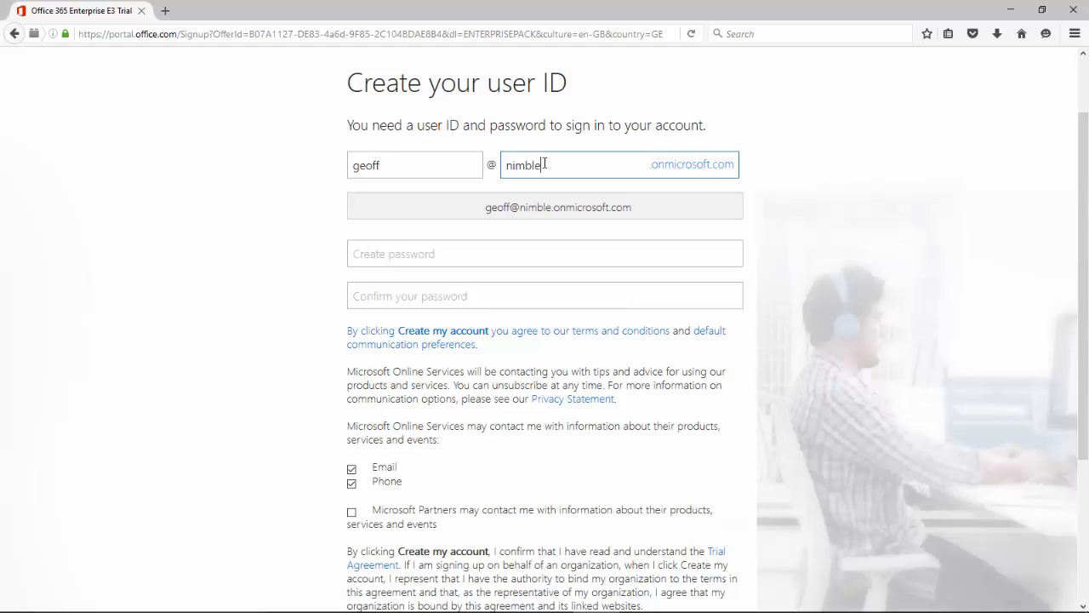
text(1)
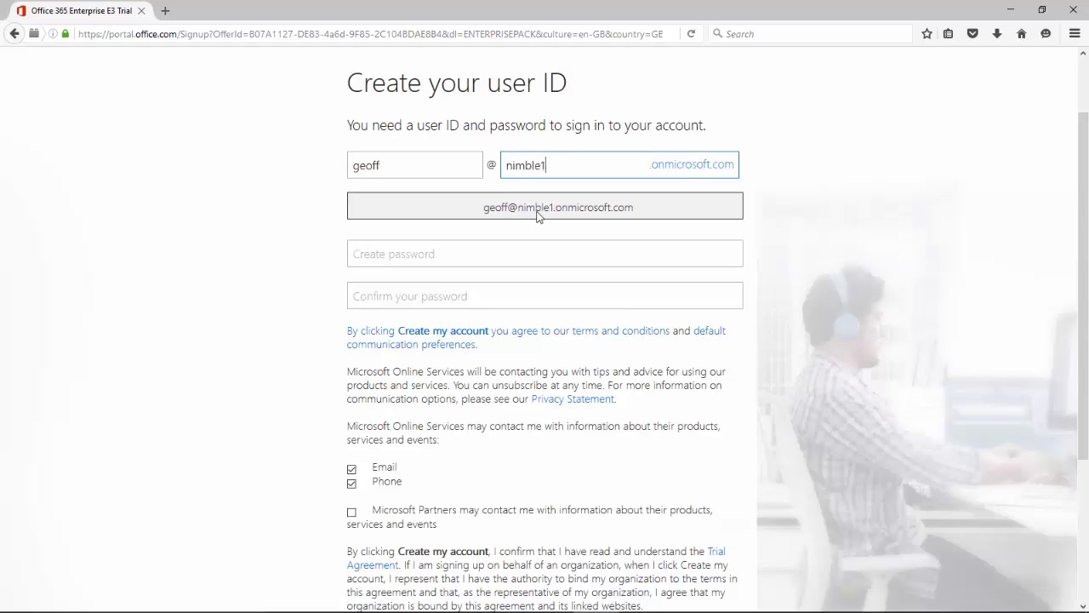
Type the account password and confirm it
click(425, 249)
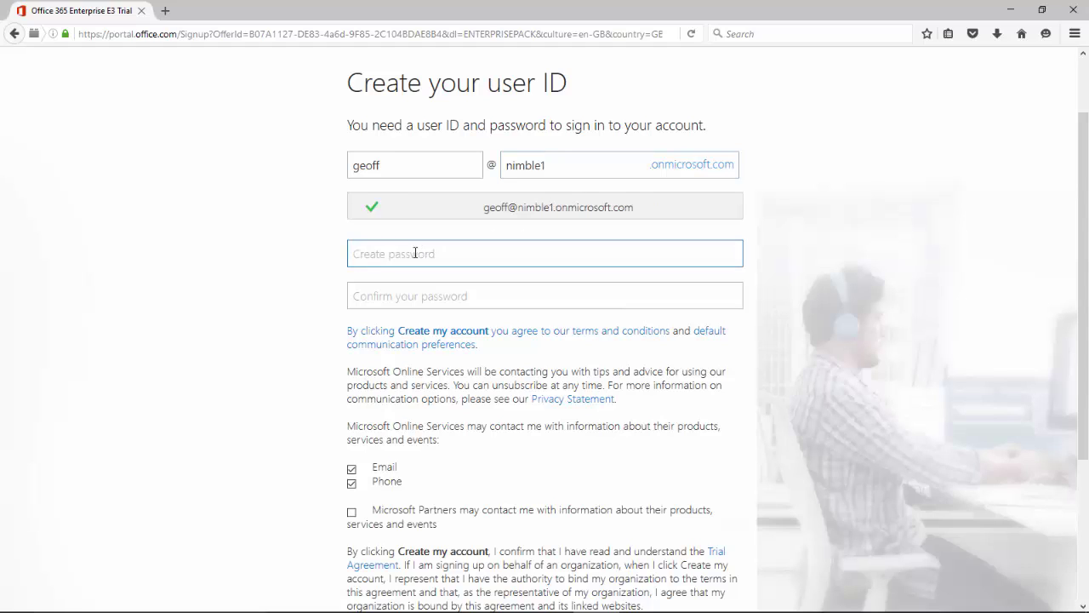
text(••••)
key(BackSpace)
key(BackSpace)
key(BackSpace)
key(BackSpace)
text(•••••••••)
click(382, 293)
text(••••••••••)
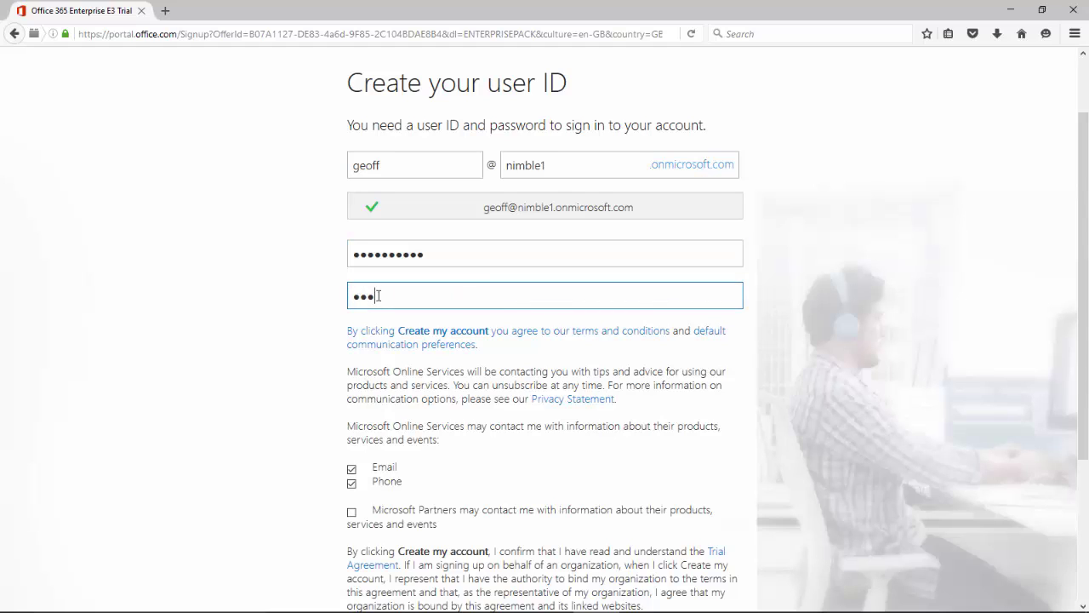
text(•)
Untick Email and Phone contact from Microsoft and submit Create my account
scroll(280, 382, down, 2)
click(352, 387)
click(352, 400)
scroll(337, 419, down, 2)
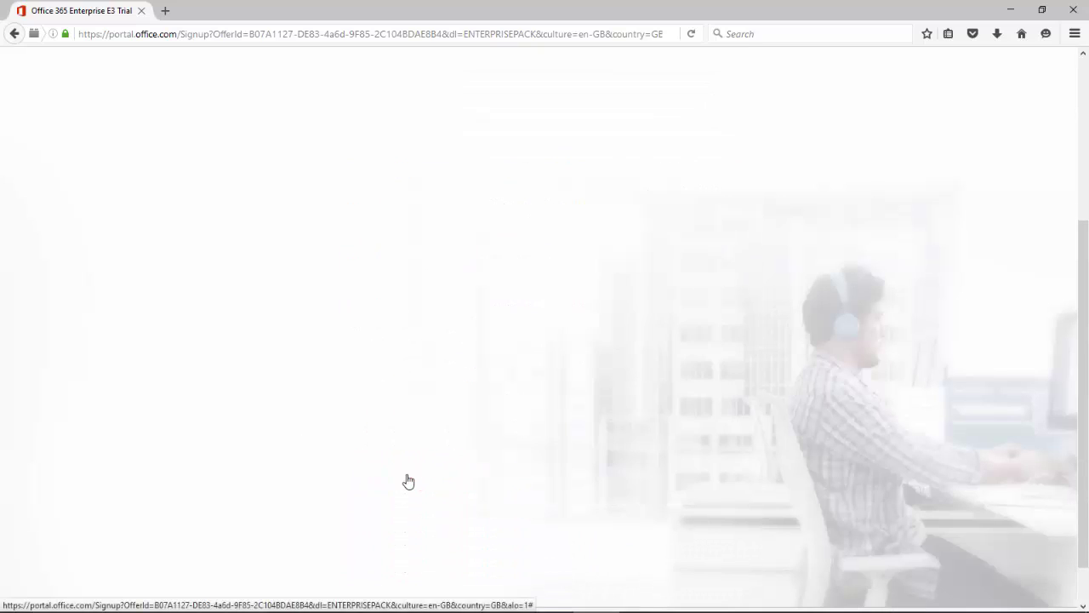
click(403, 477)
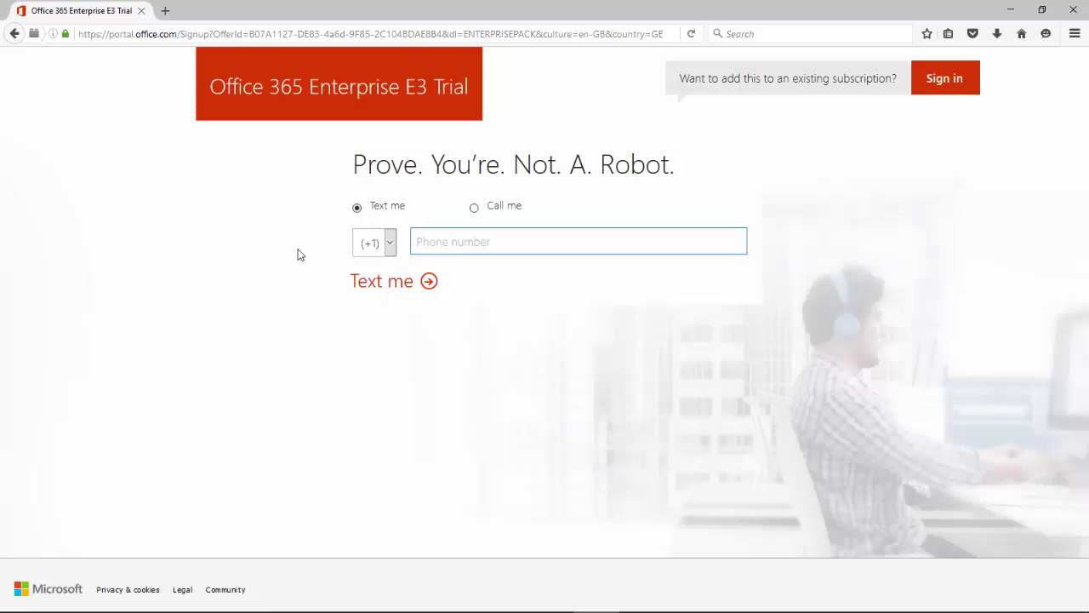
Verify by text message using the (+44) United Kingdom code, a phone number and received code
click(391, 246)
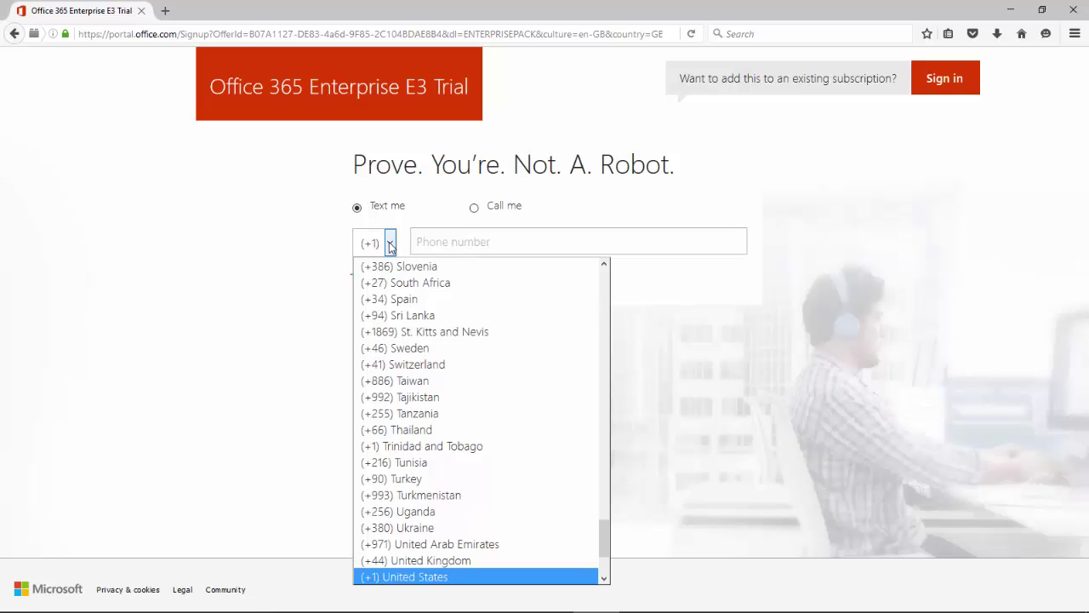
drag(605, 536, 606, 560)
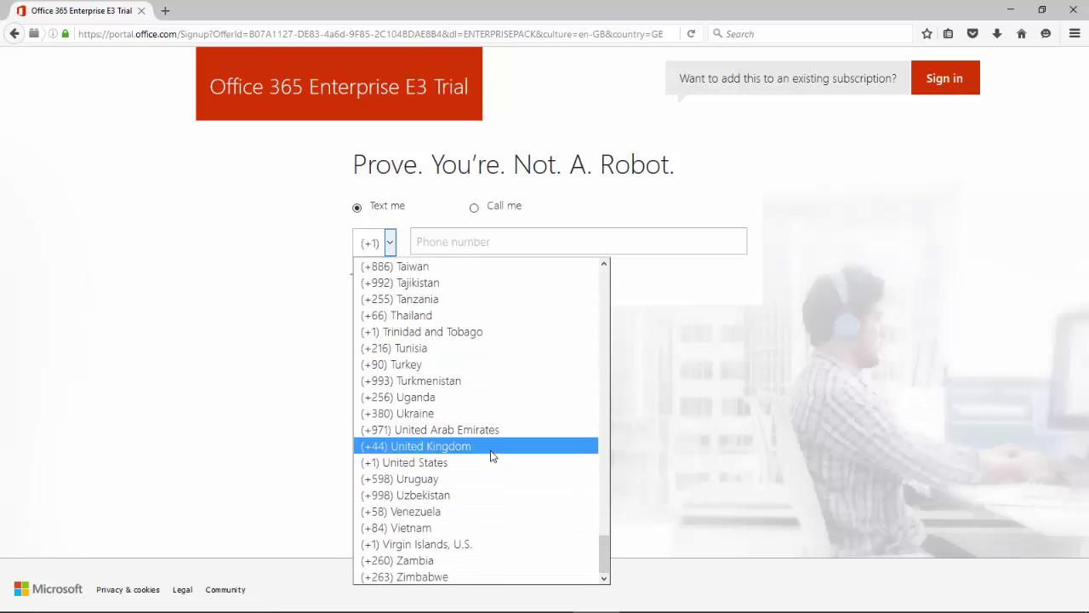
click(492, 456)
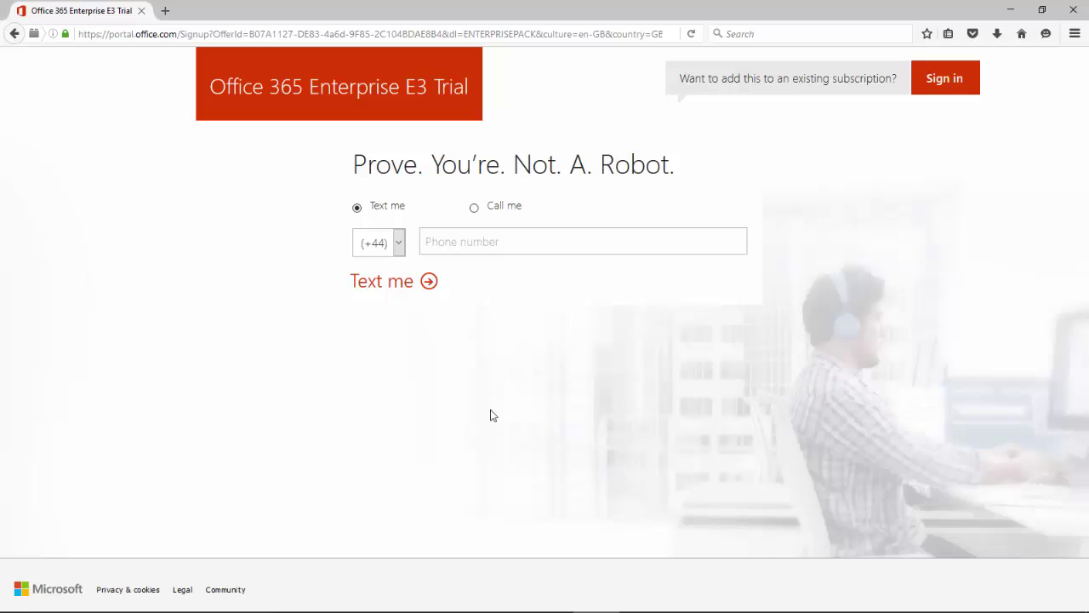
click(468, 243)
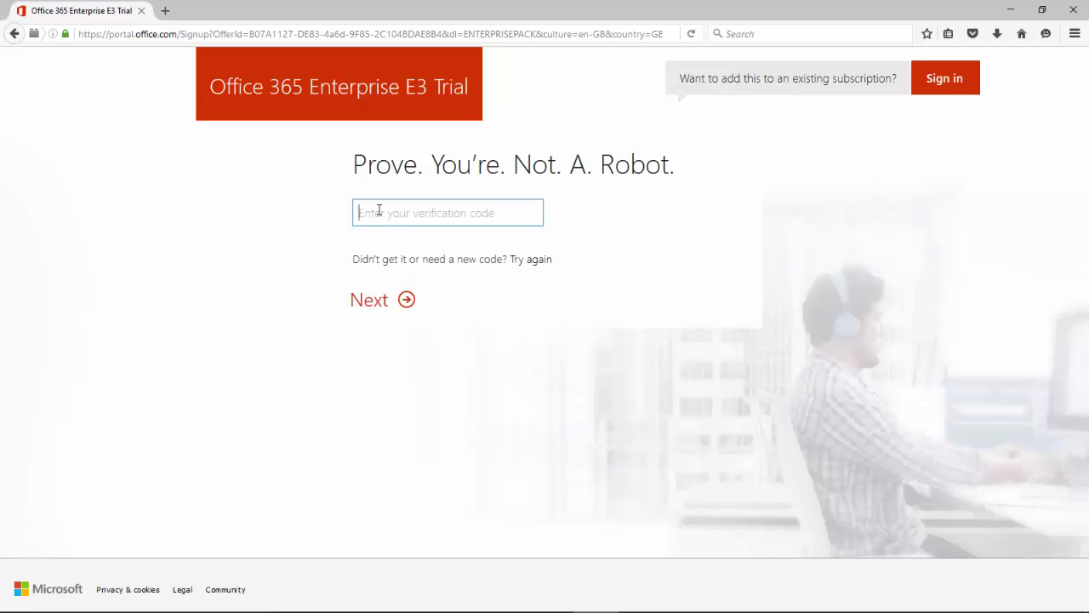
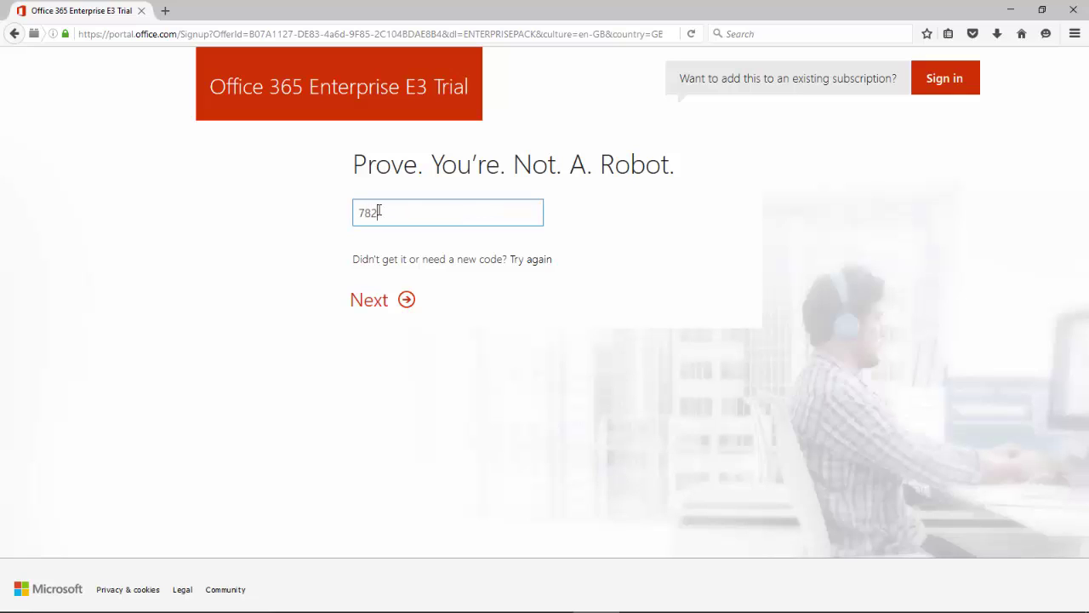
click(368, 305)
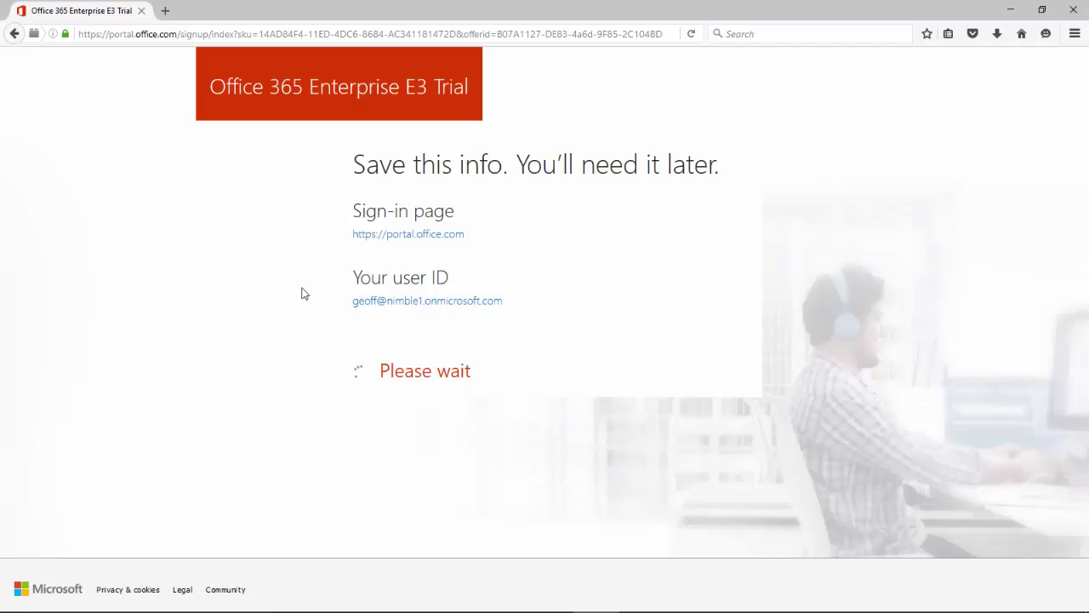
Highlight the new user ID, the portal.office.com sign-in address, then the user ID again
drag(352, 304, 502, 310)
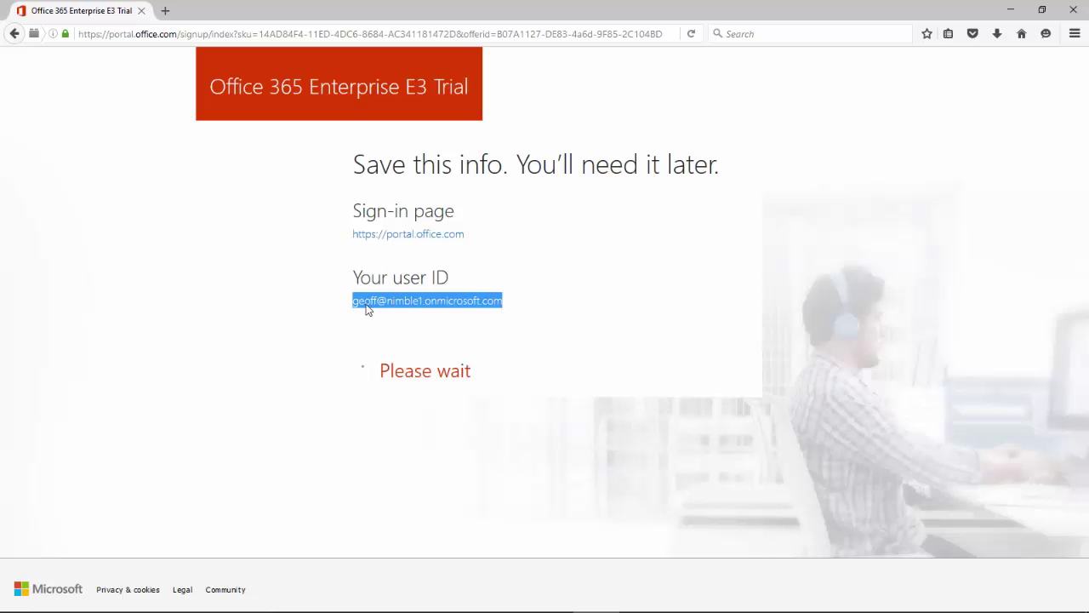
drag(352, 239, 466, 237)
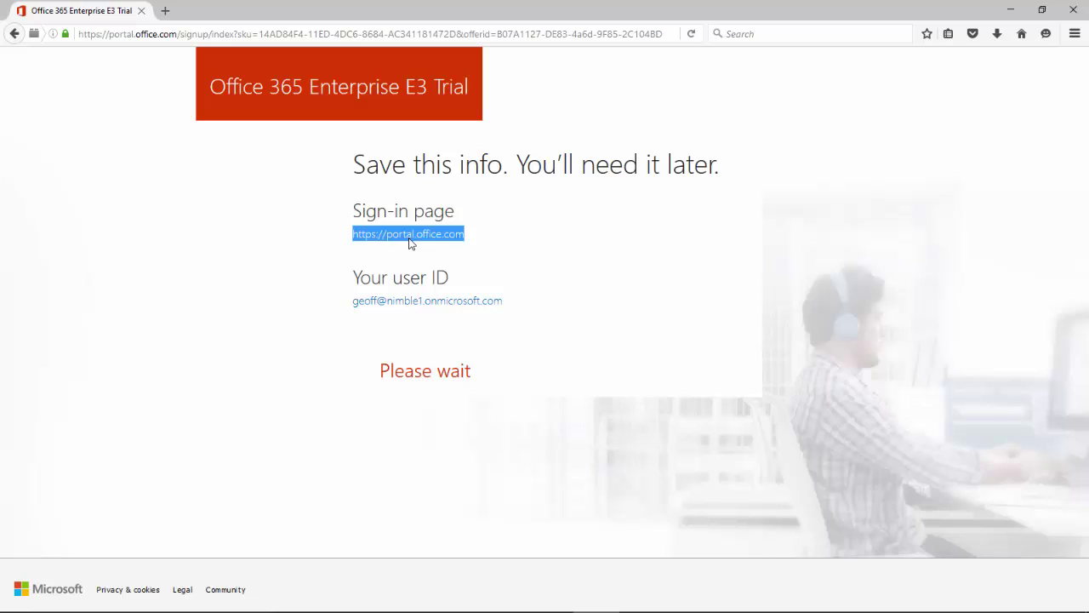
drag(352, 303, 505, 322)
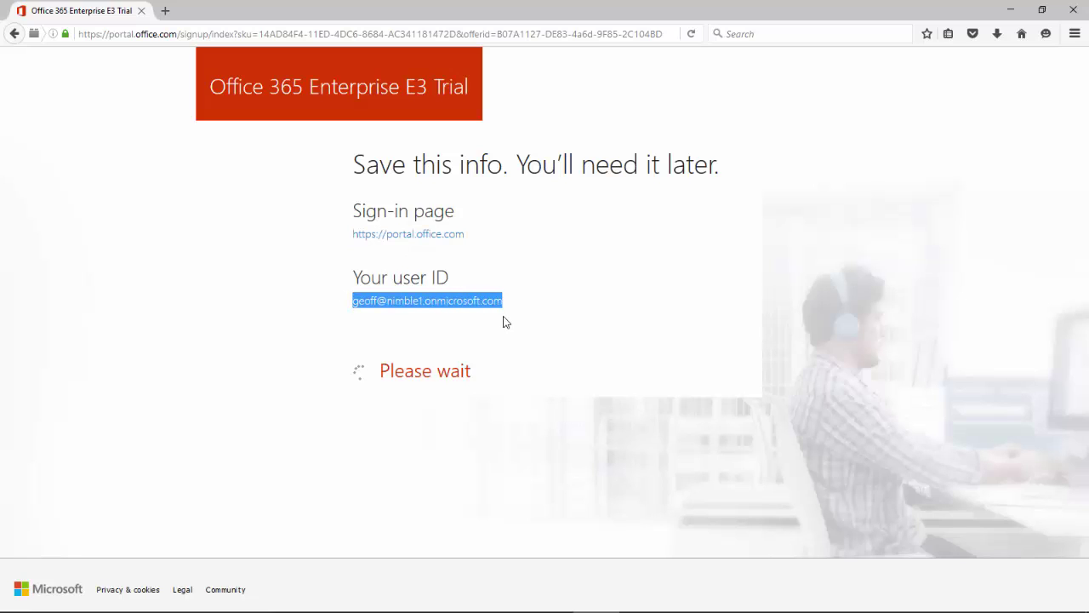